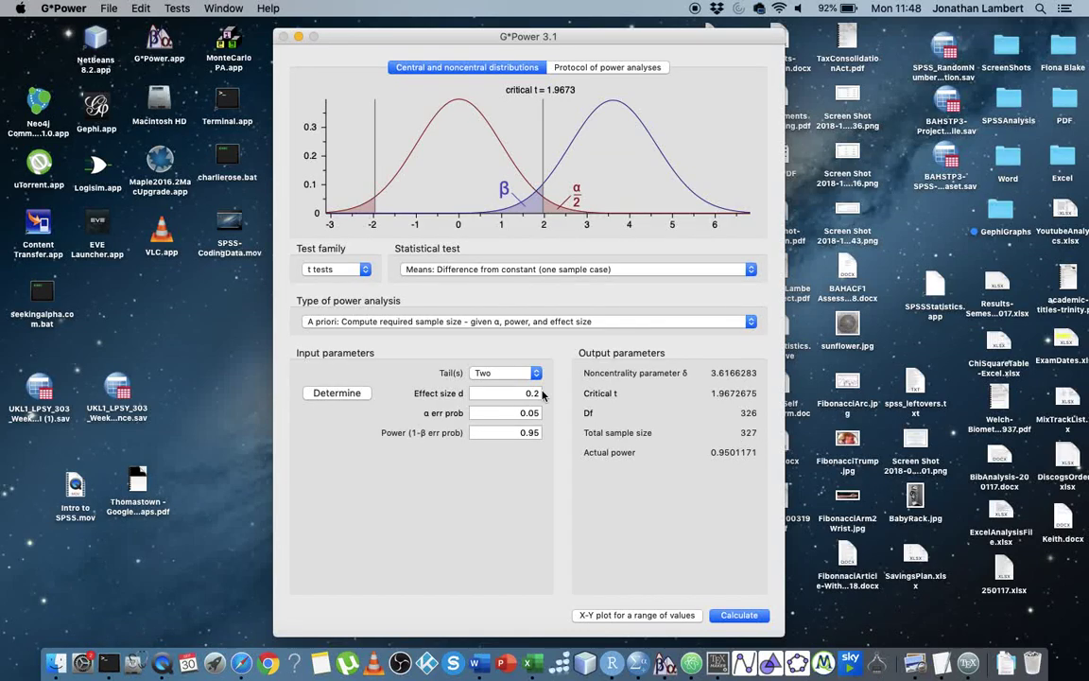
- Set effect size d to 0.5 and compute the one-sample t-test sample size
double_click(534, 393)
type("0.")
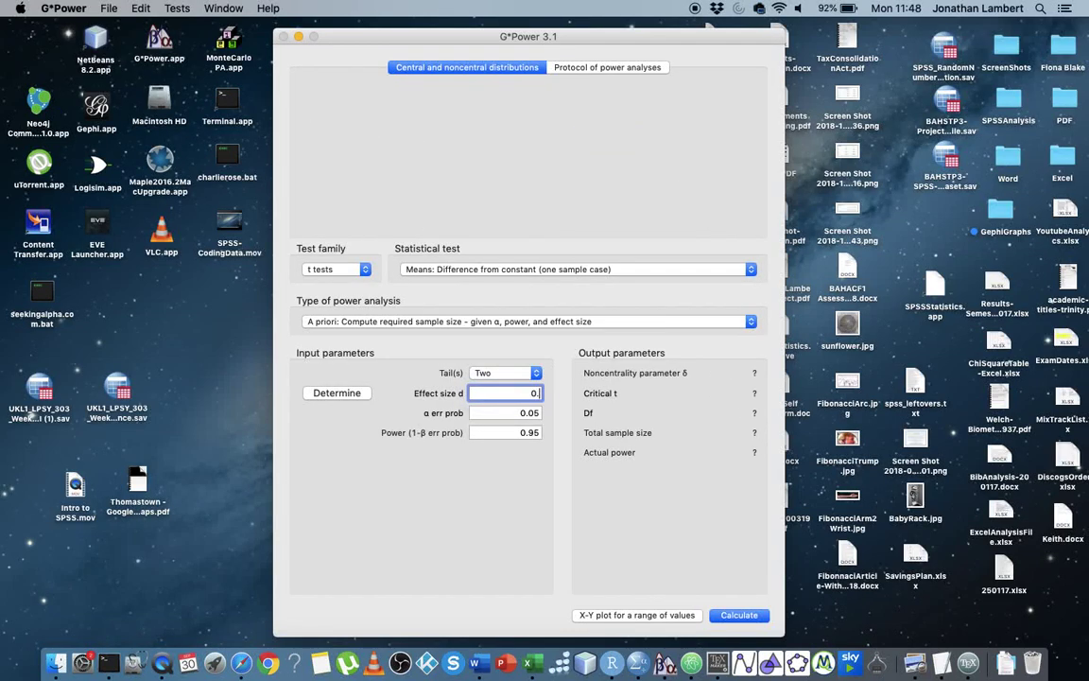
left_click(740, 616)
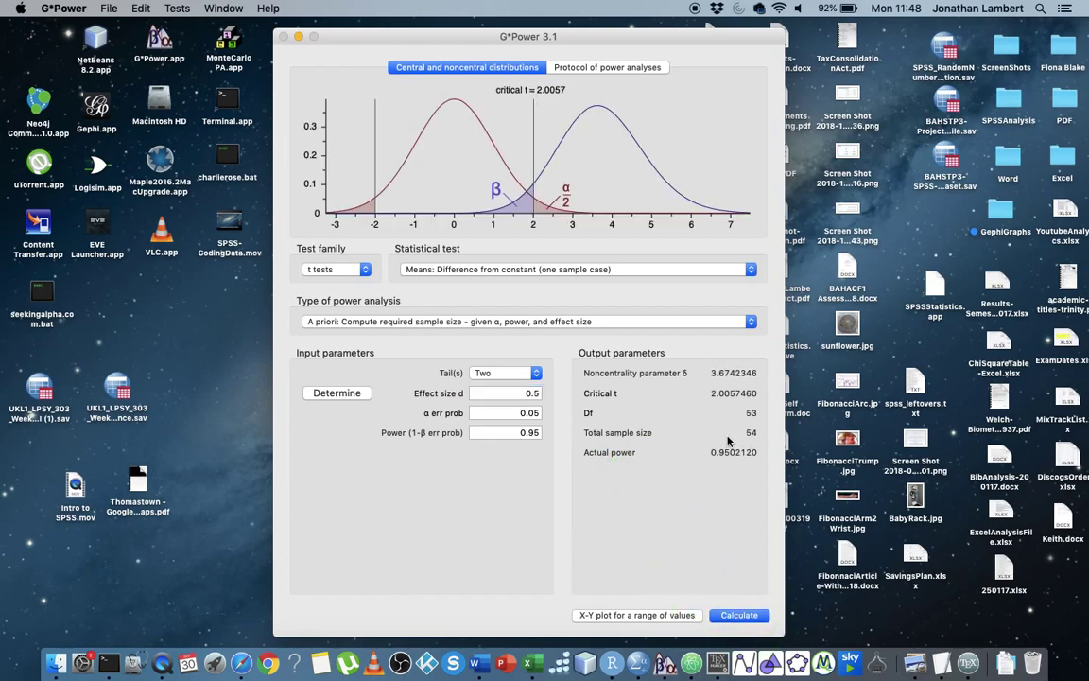
- Make the test one-tailed and recalculate, giving a total sample size of 45
left_click(504, 373)
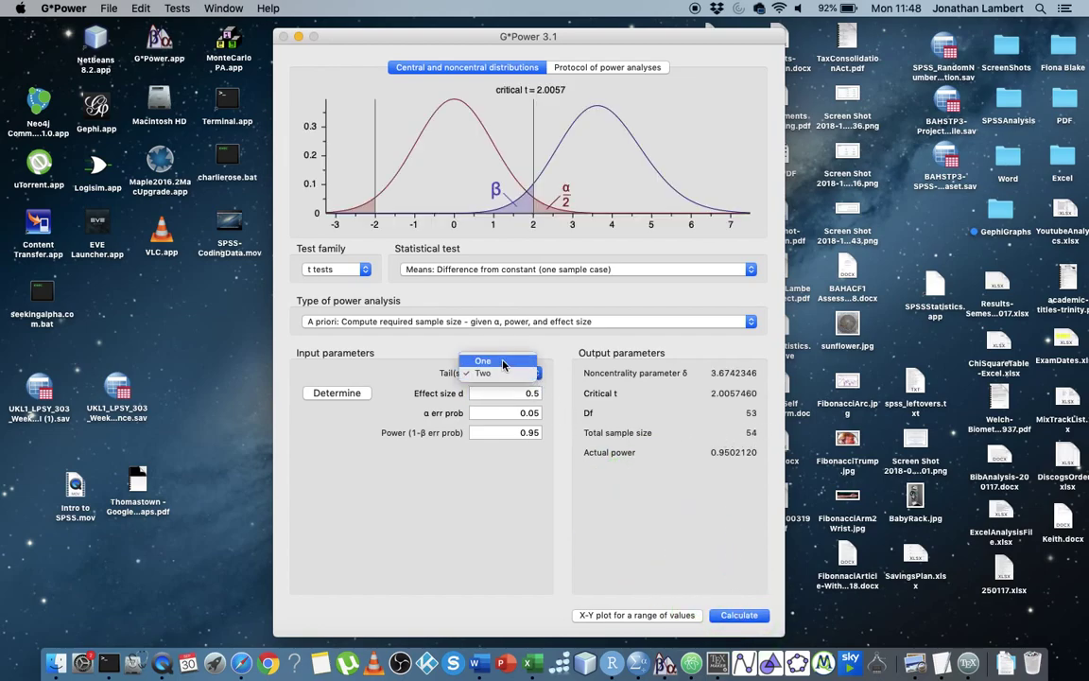
left_click(501, 356)
left_click(739, 616)
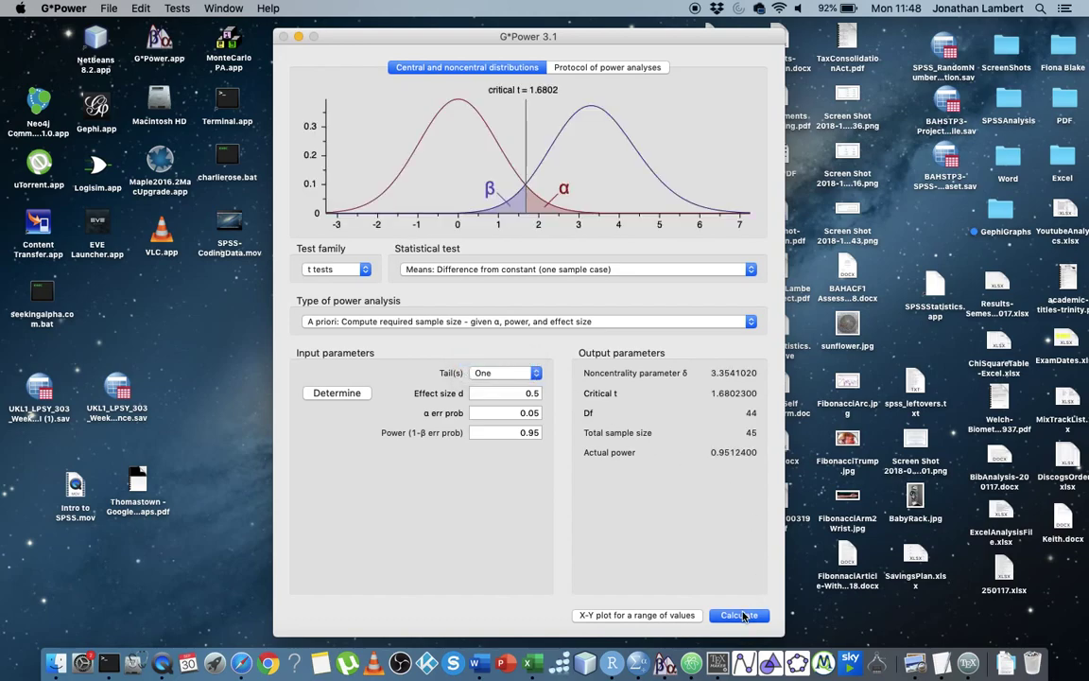
left_click(724, 447)
left_click(426, 312)
- Switch the statistical test to difference between two independent means, two-tailed
left_click(751, 271)
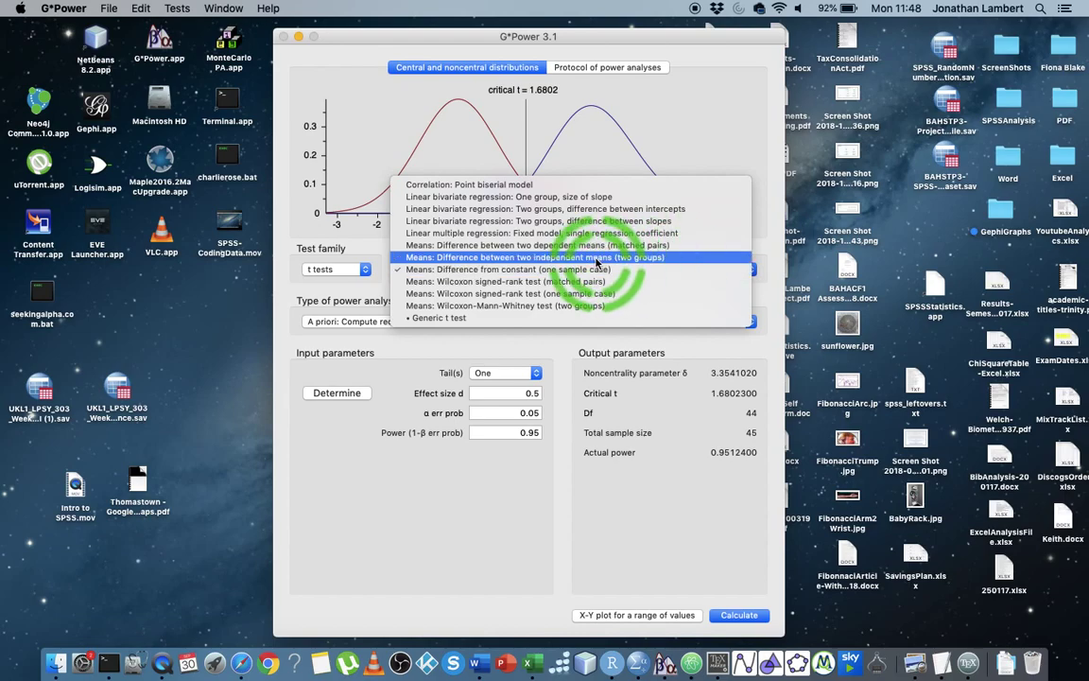
left_click(527, 263)
left_click(435, 388)
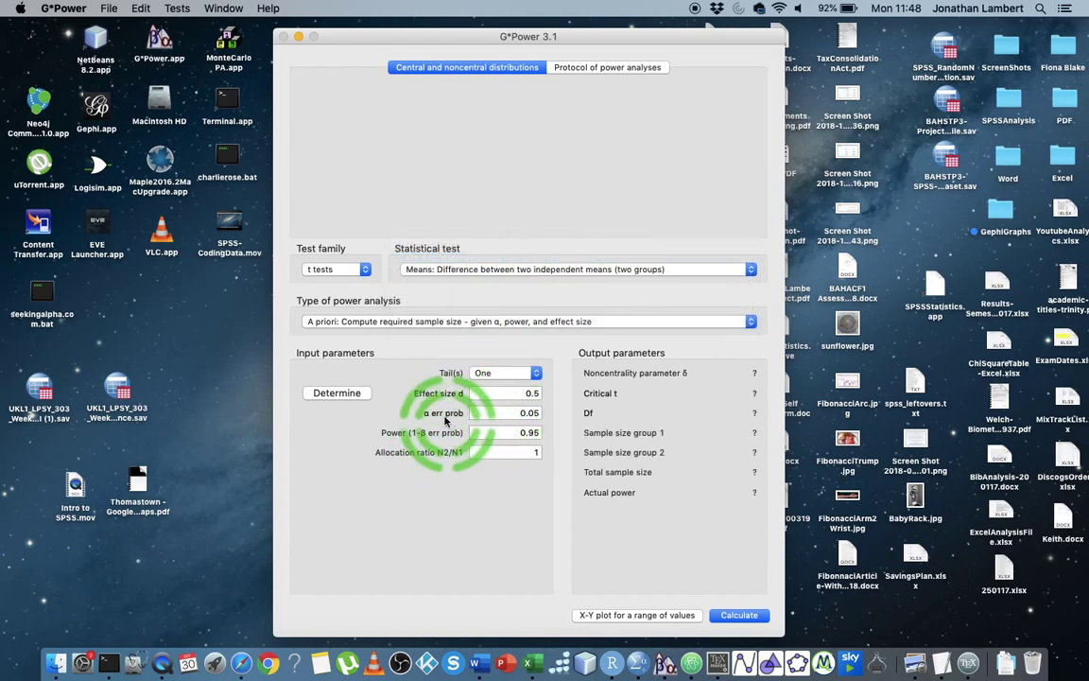
left_click(503, 373)
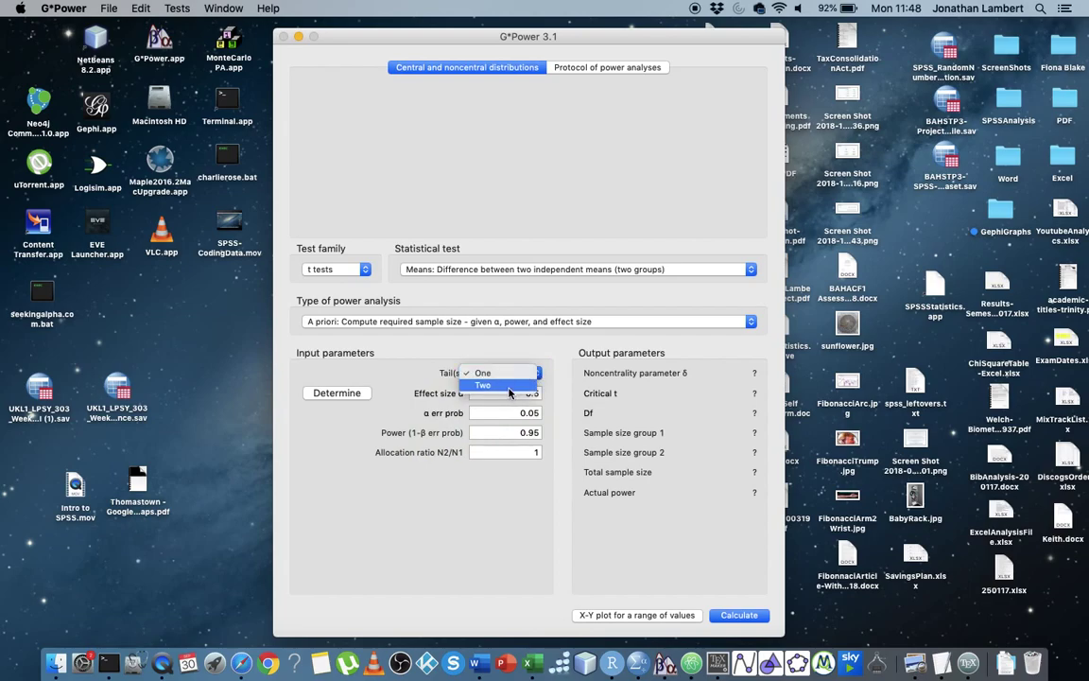
left_click(506, 387)
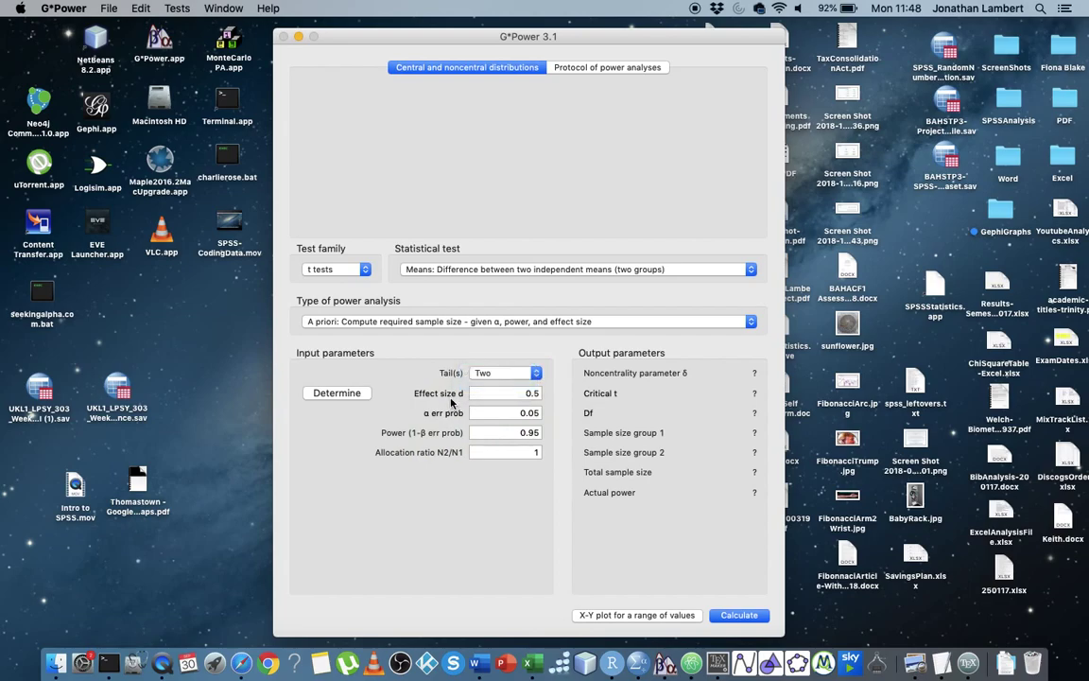
- Check the effect size d of 0.5 and the allocation ratio of 1
left_click(528, 394)
double_click(530, 394)
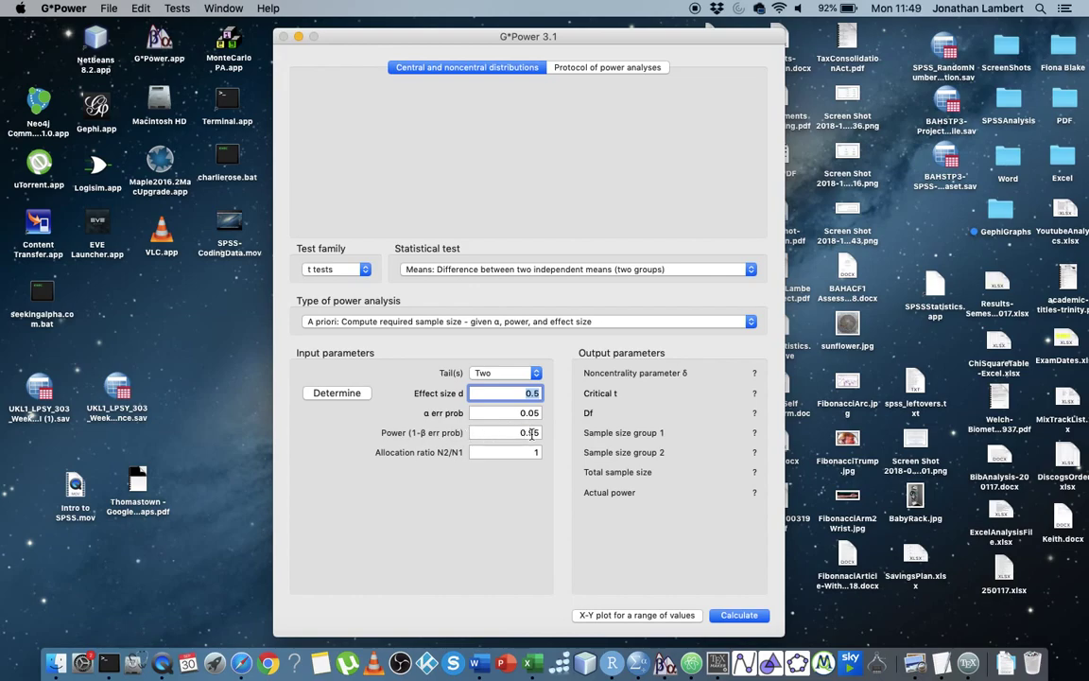
left_click(526, 437)
left_click(532, 453)
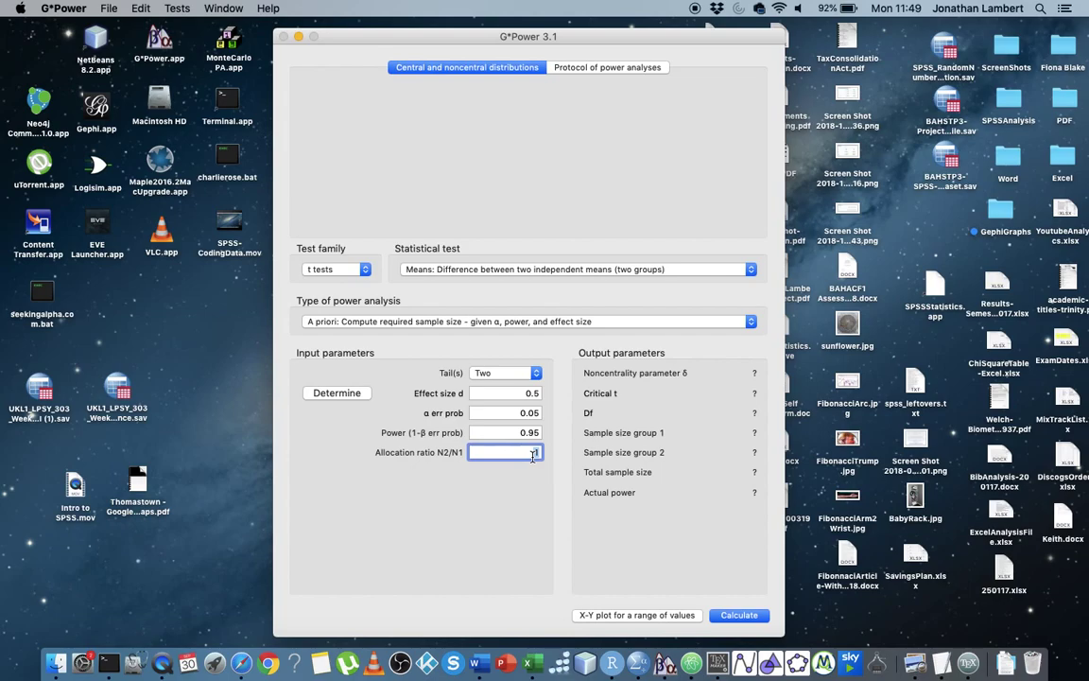
double_click(532, 454)
- Compute group sizes at d 0.5, then at d 0.8 for 42 per group, 84 total
left_click(745, 616)
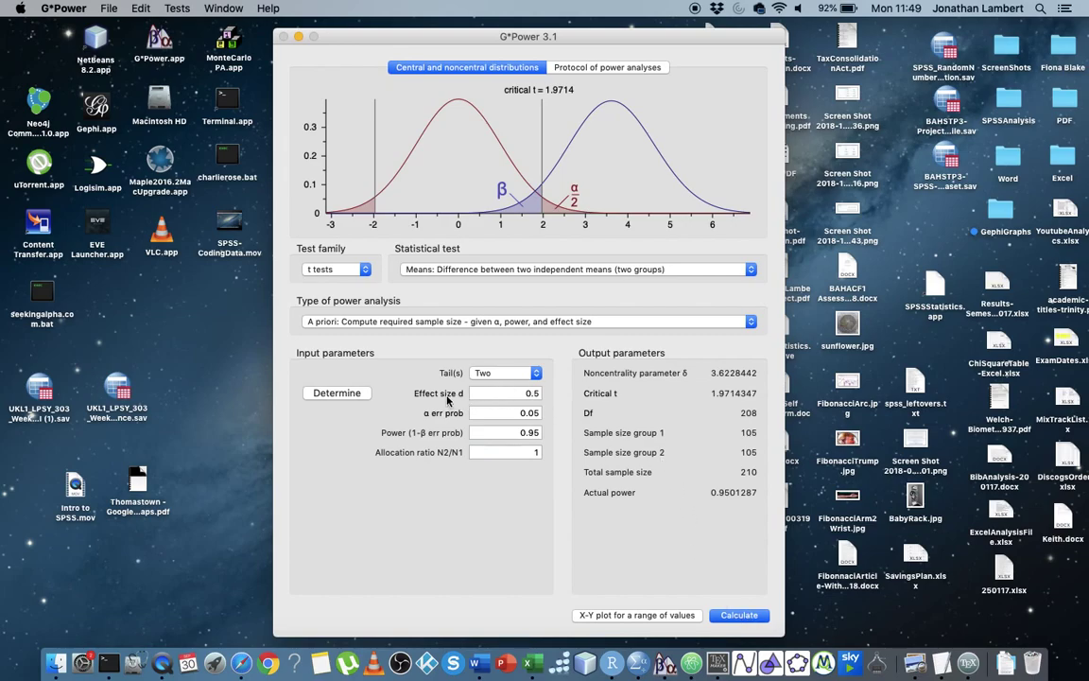
mouse_move(535, 395)
left_click(537, 393)
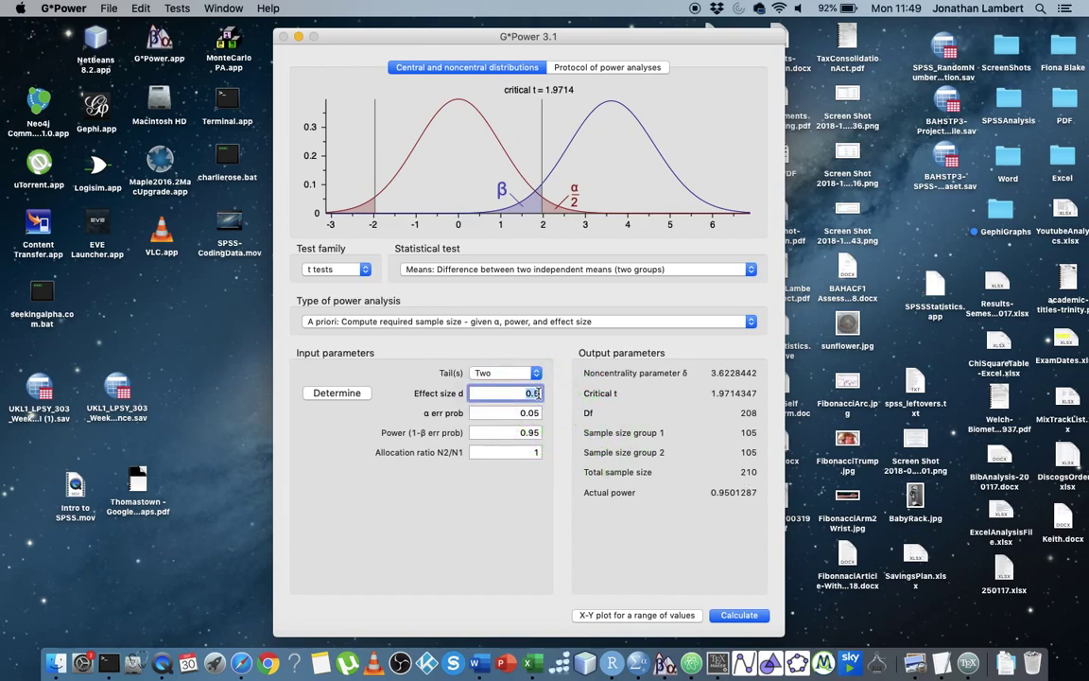
key("BackSpace")
key("BackSpace")
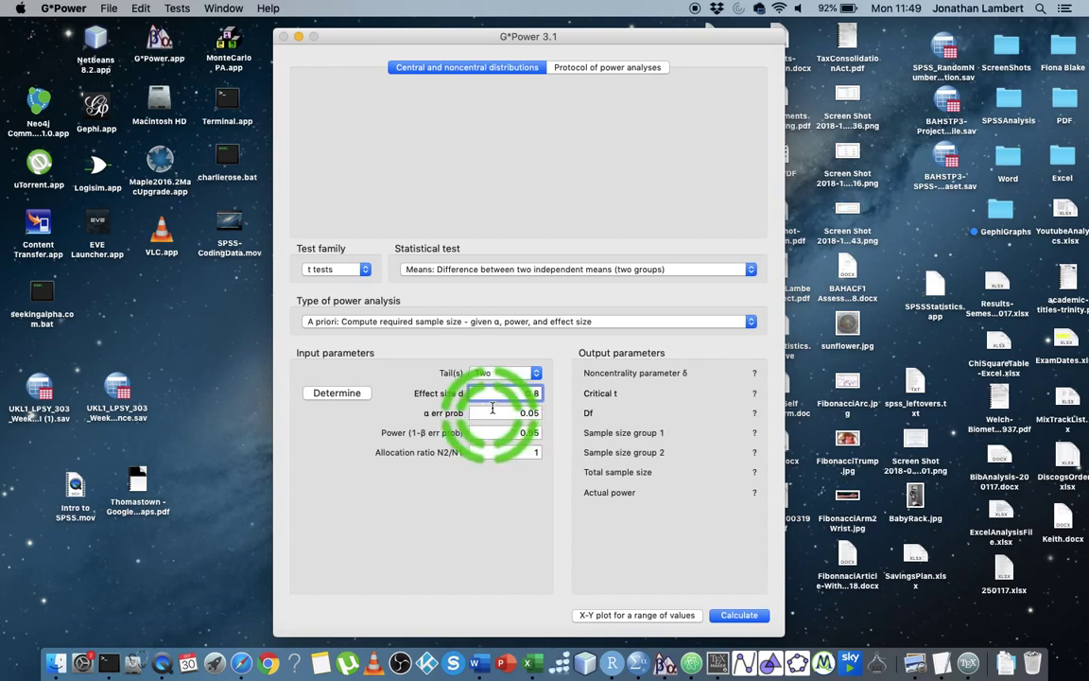
left_click(737, 615)
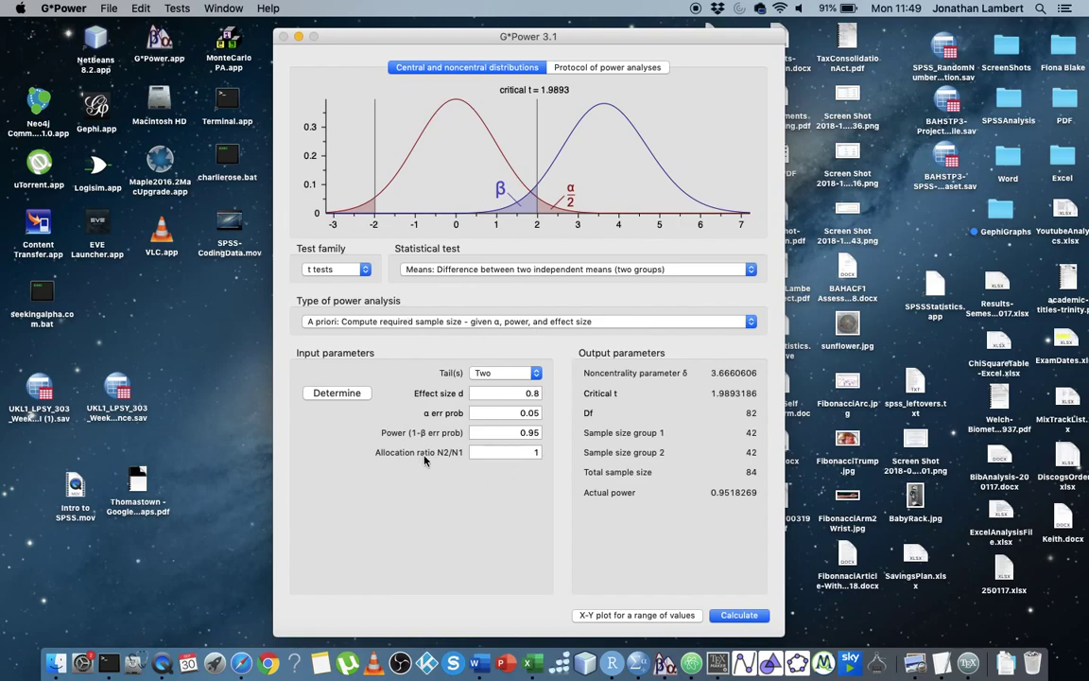
- Open the effect size drawer using the equal group sizes option
left_click(339, 393)
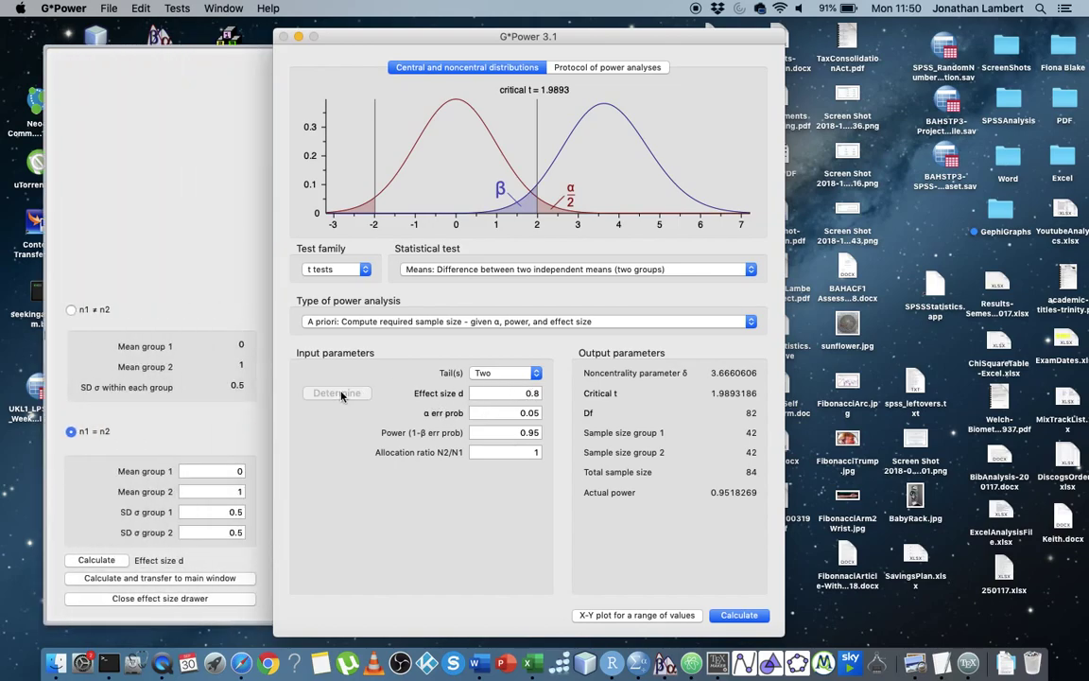
left_click(178, 598)
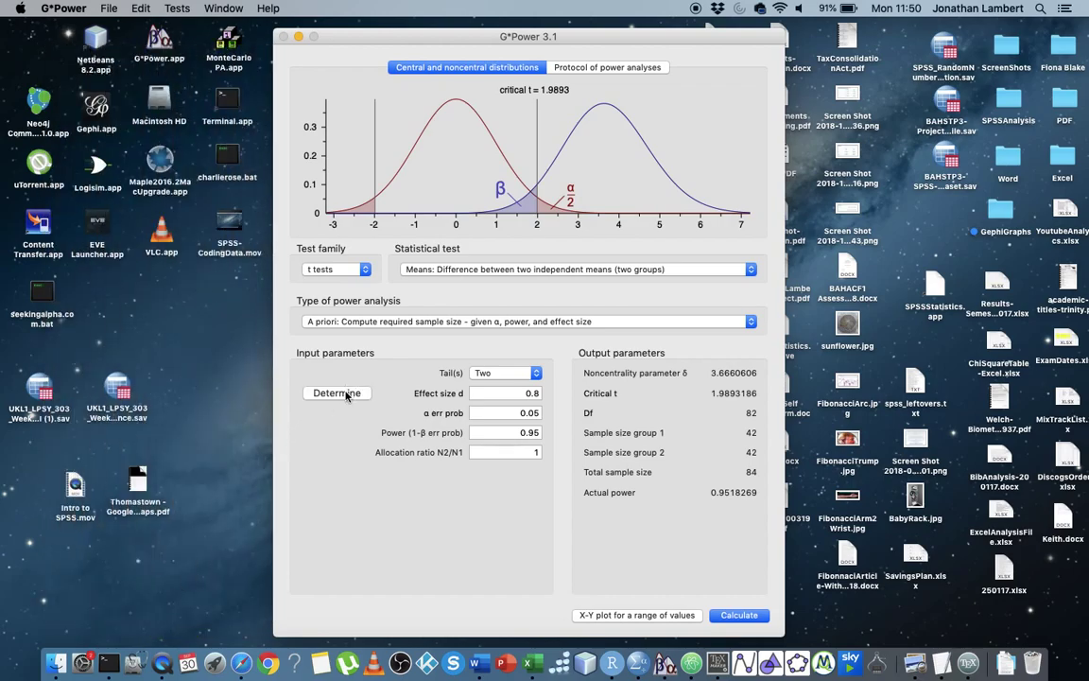
left_click(346, 394)
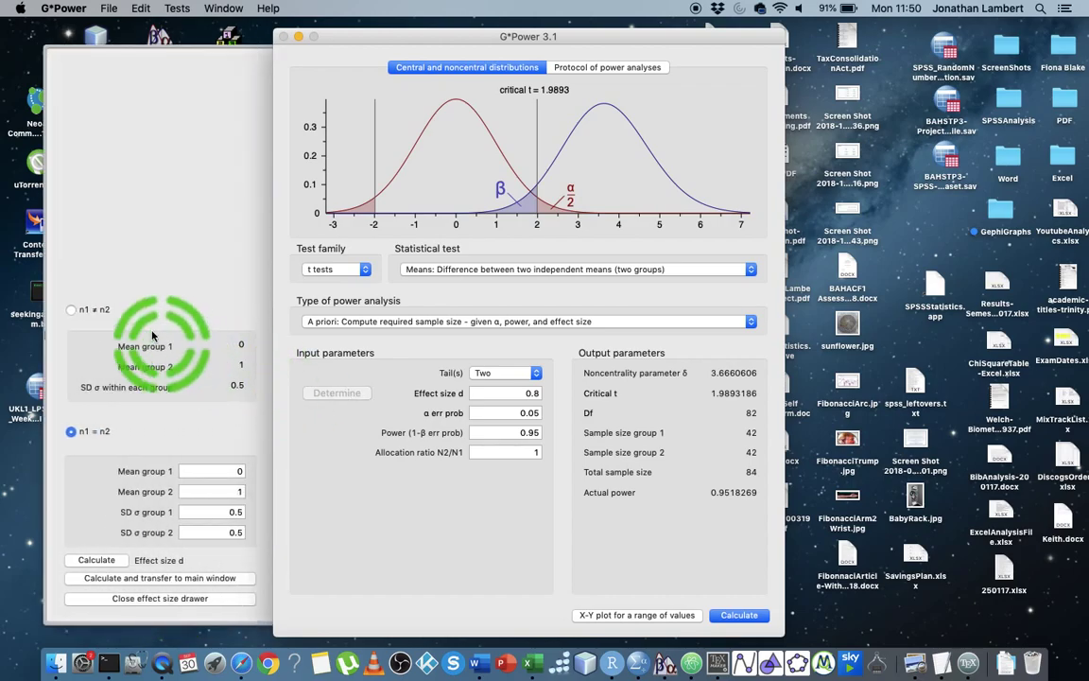
left_click(71, 310)
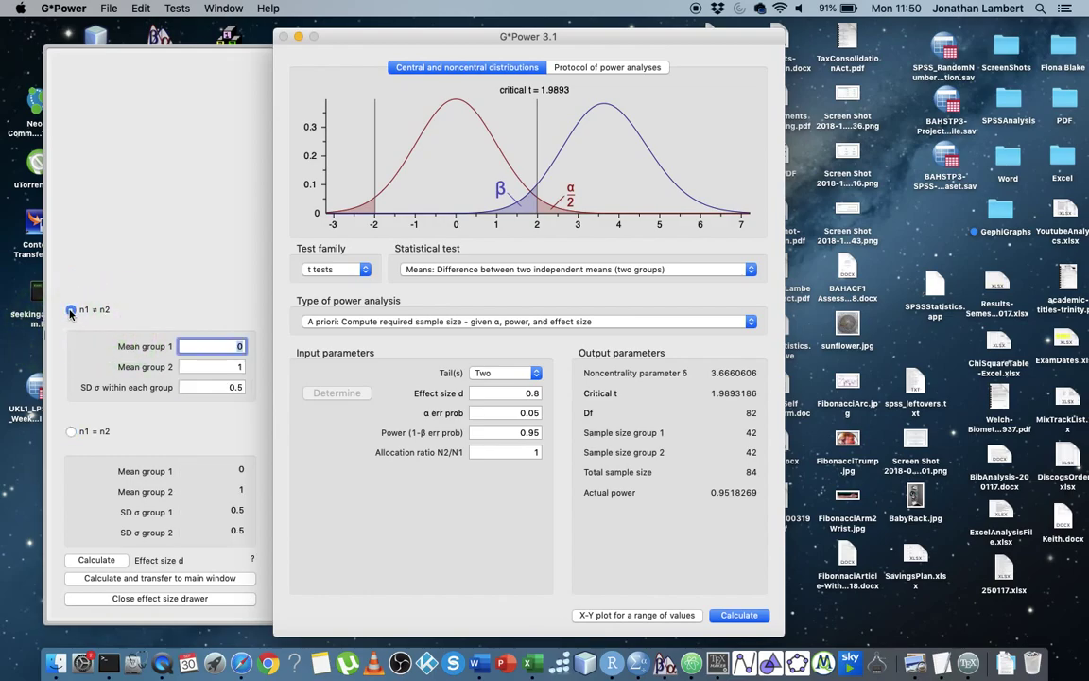
left_click(100, 433)
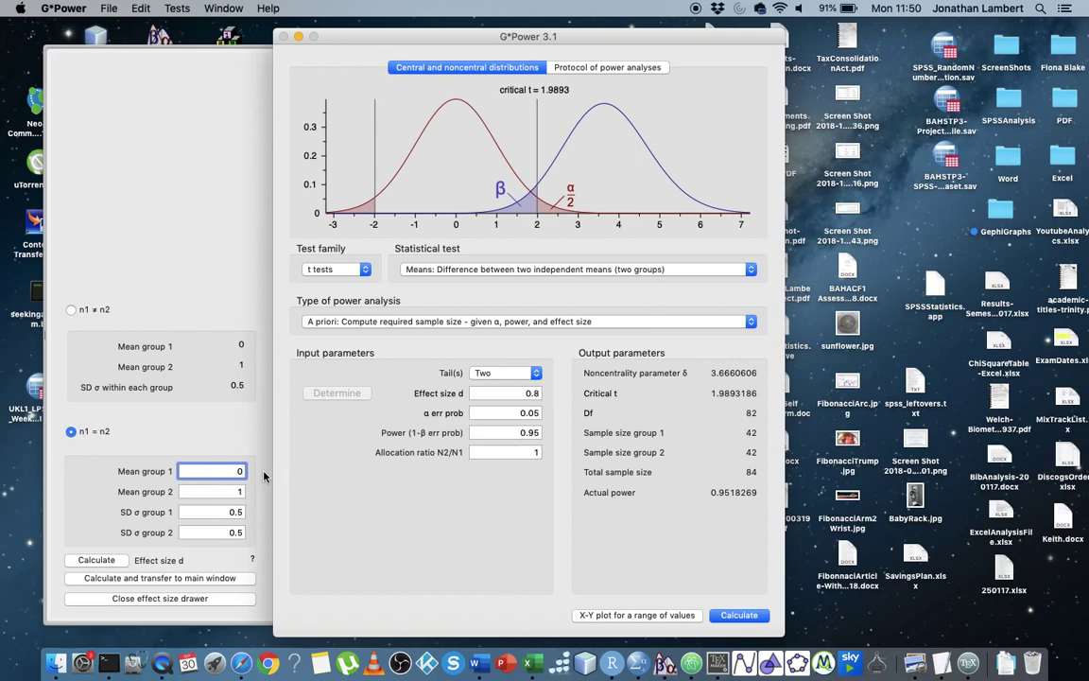
- Enter means 60 and 65 with SDs of 10 and compute effect size d 0.5
type("6")
left_click(229, 493)
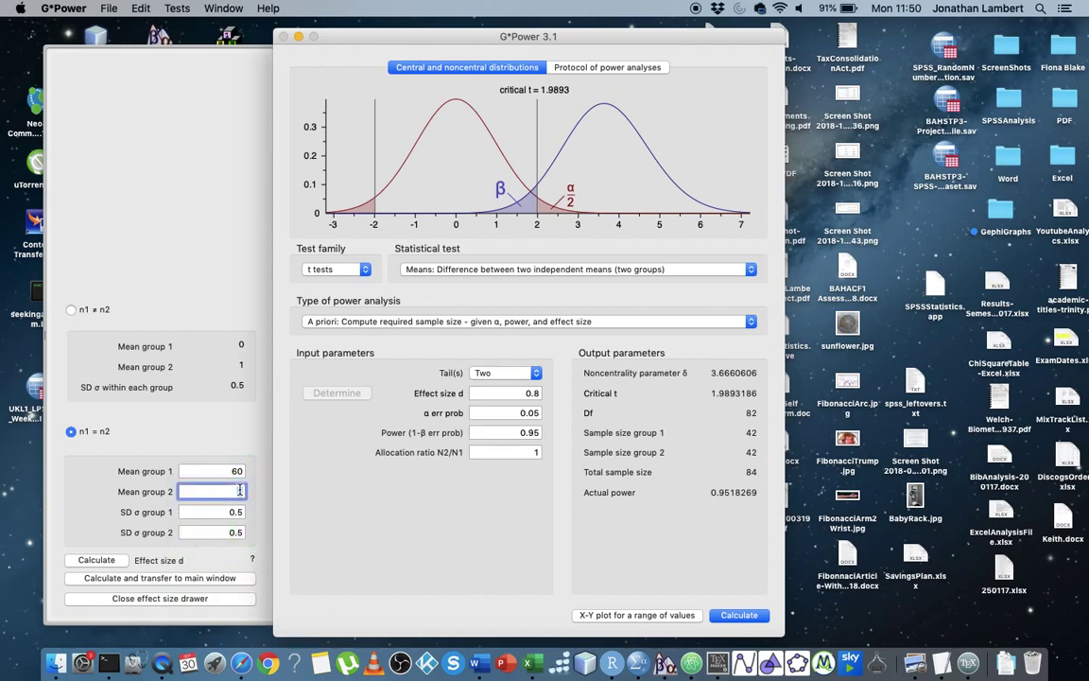
type("65")
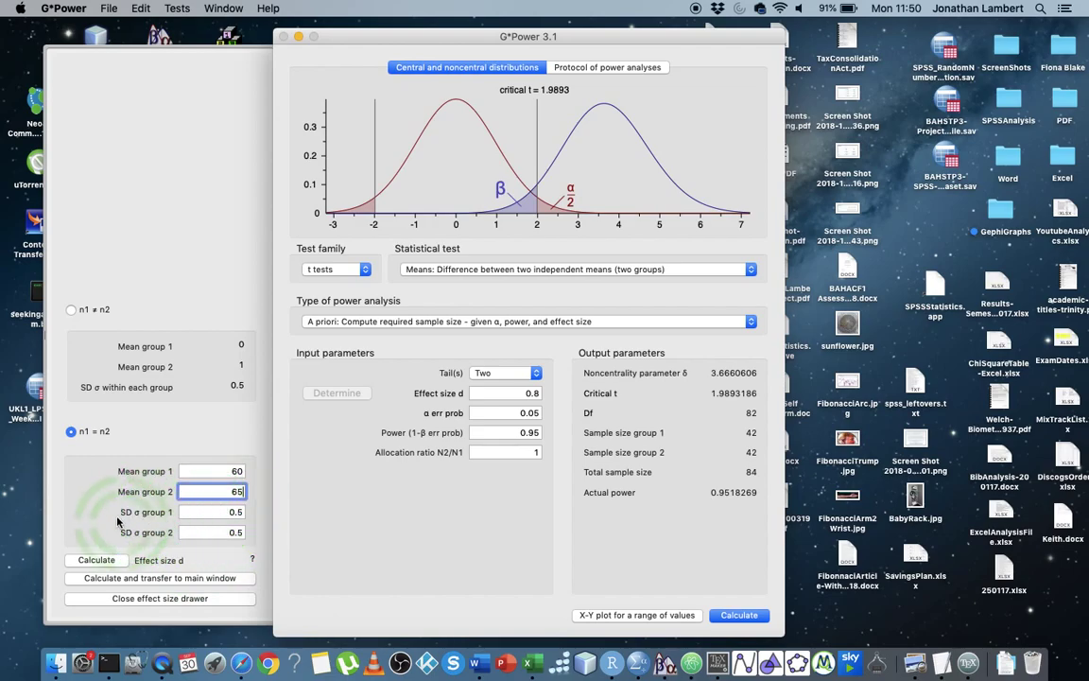
double_click(242, 512)
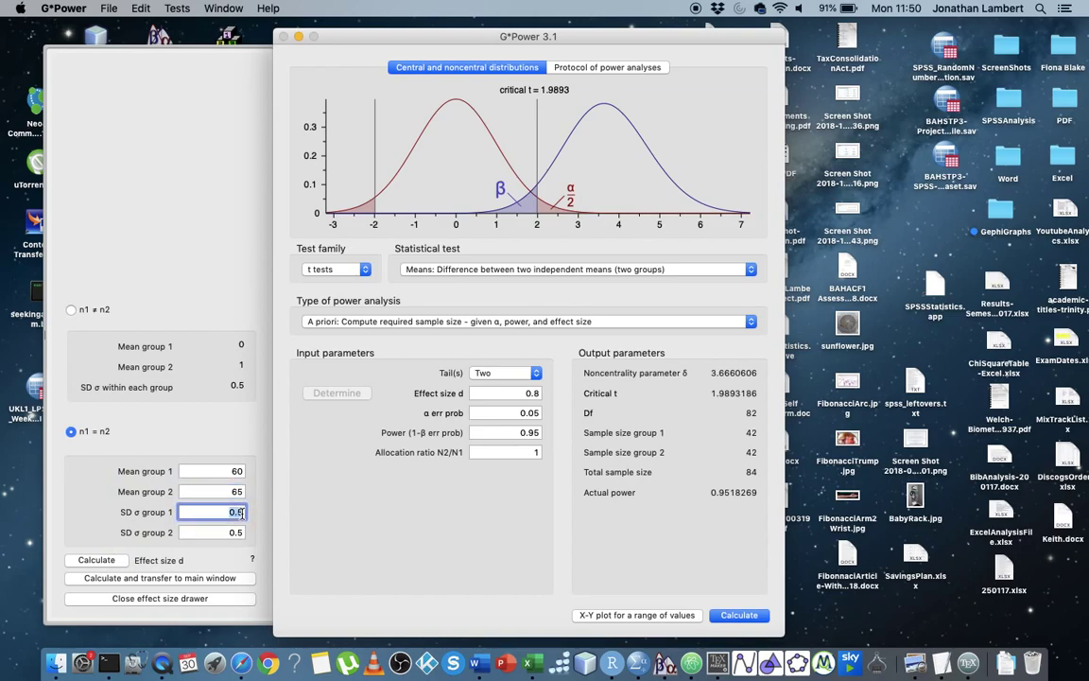
type("10")
double_click(241, 532)
type("1")
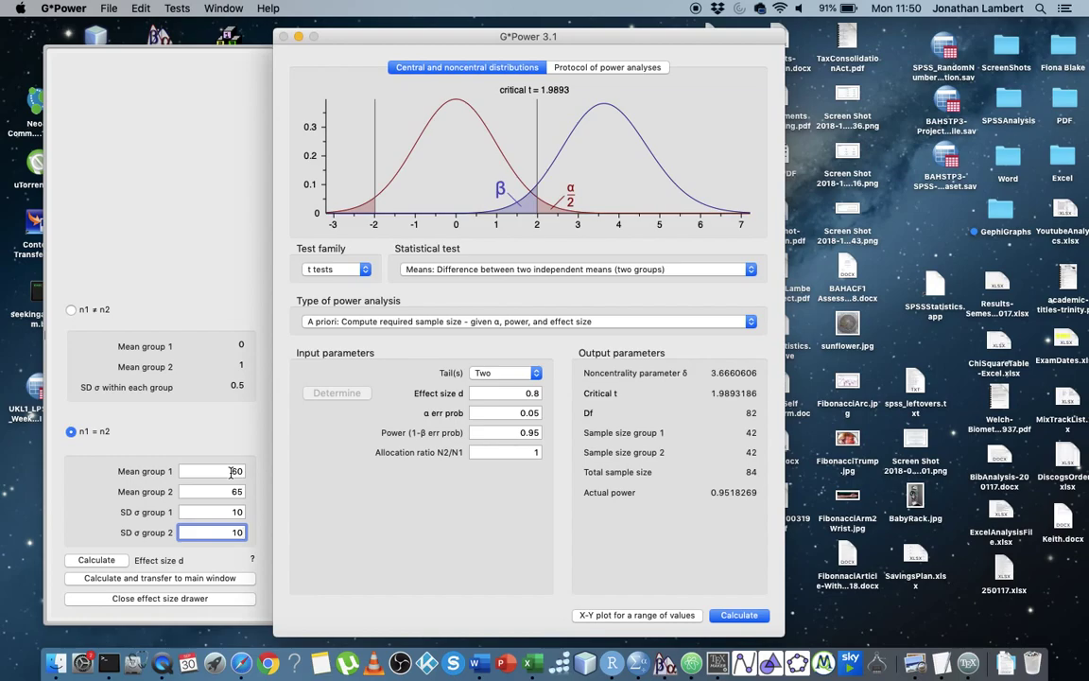
left_click(219, 472)
left_click(98, 561)
left_click(100, 565)
left_click(165, 454)
- Transfer d 0.5 to the main window and compute the required sample sizes
left_click(165, 579)
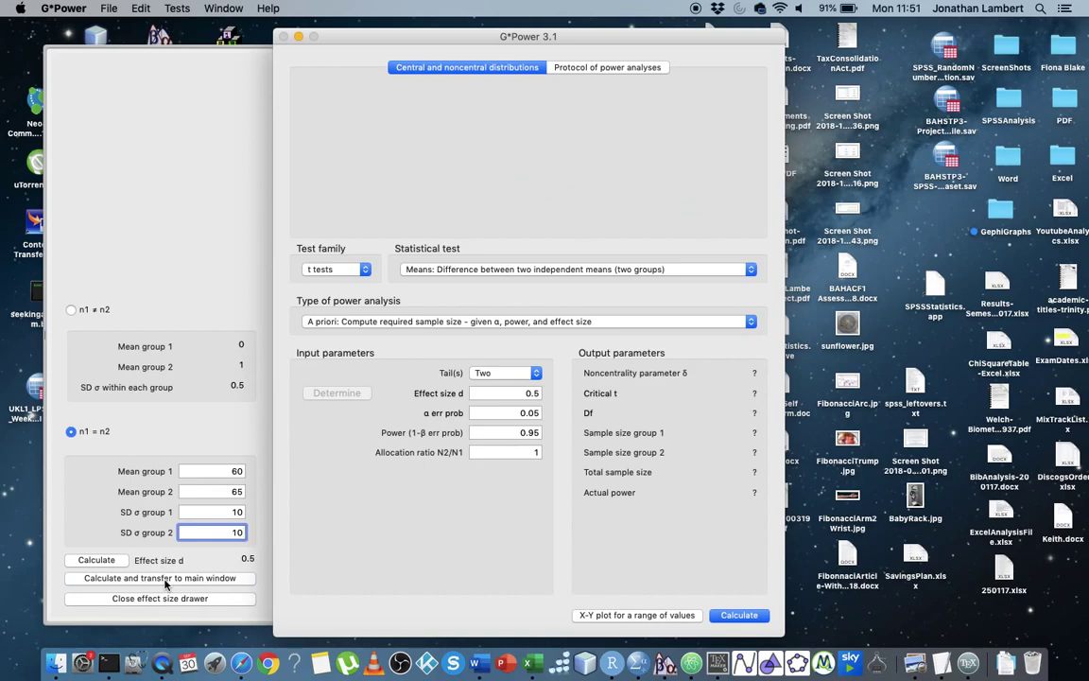
left_click(251, 454)
left_click(739, 616)
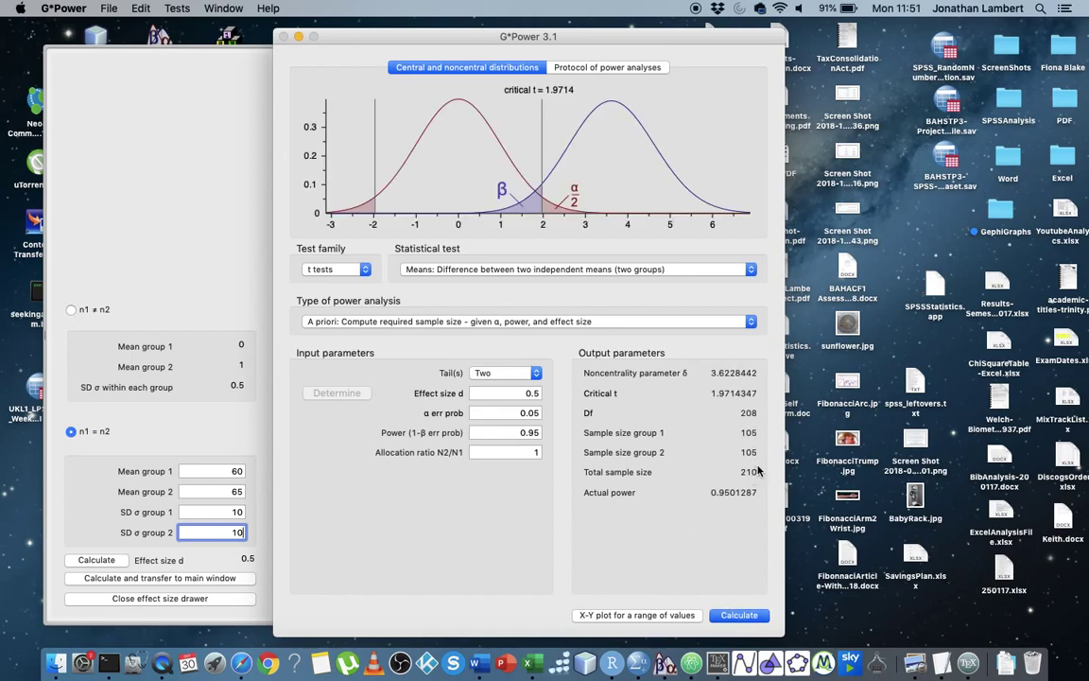
- Set allocation ratio N2/N1 to 0.8 and recalculate, giving 119 and 95 (214 total)
left_click(535, 452)
left_click_drag(538, 452, 465, 454)
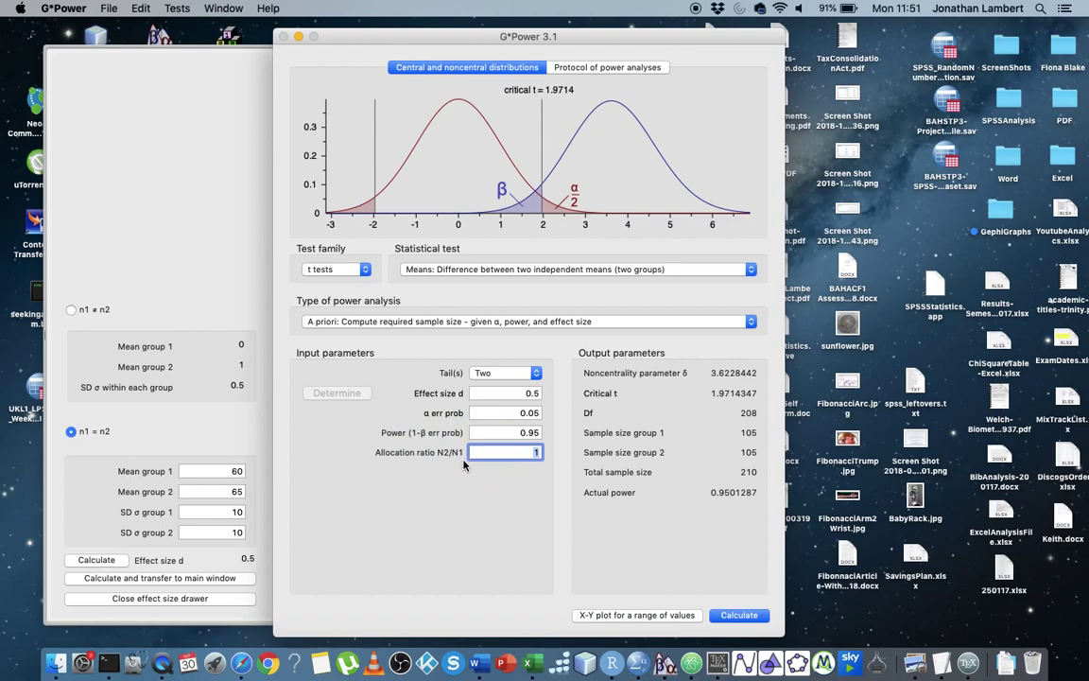
type("0.8")
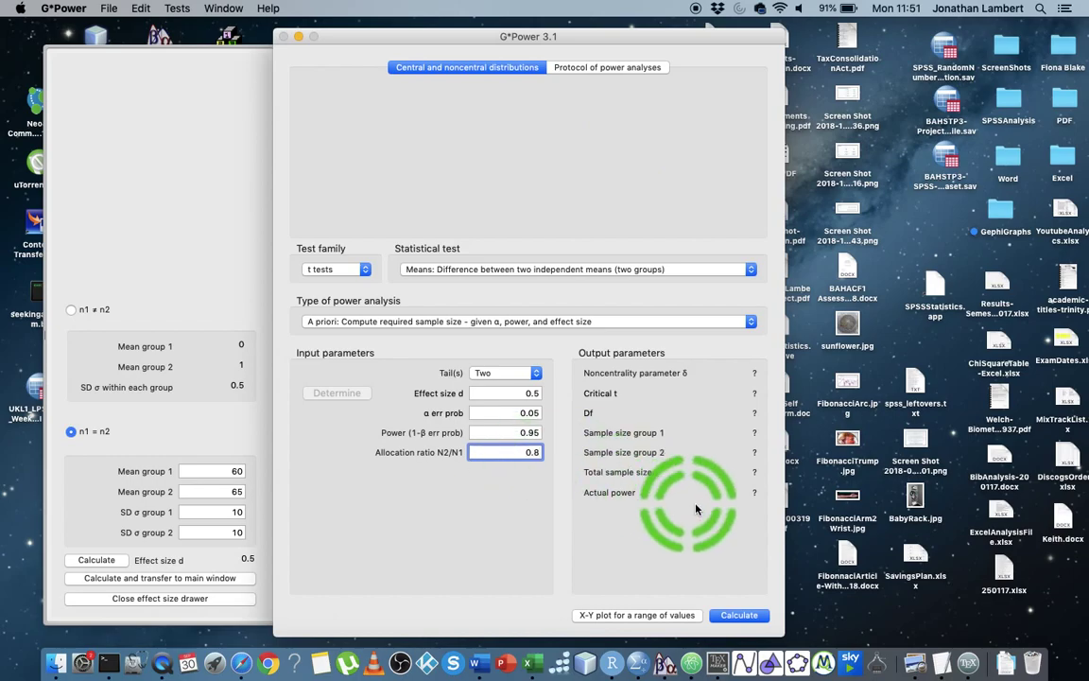
left_click(740, 615)
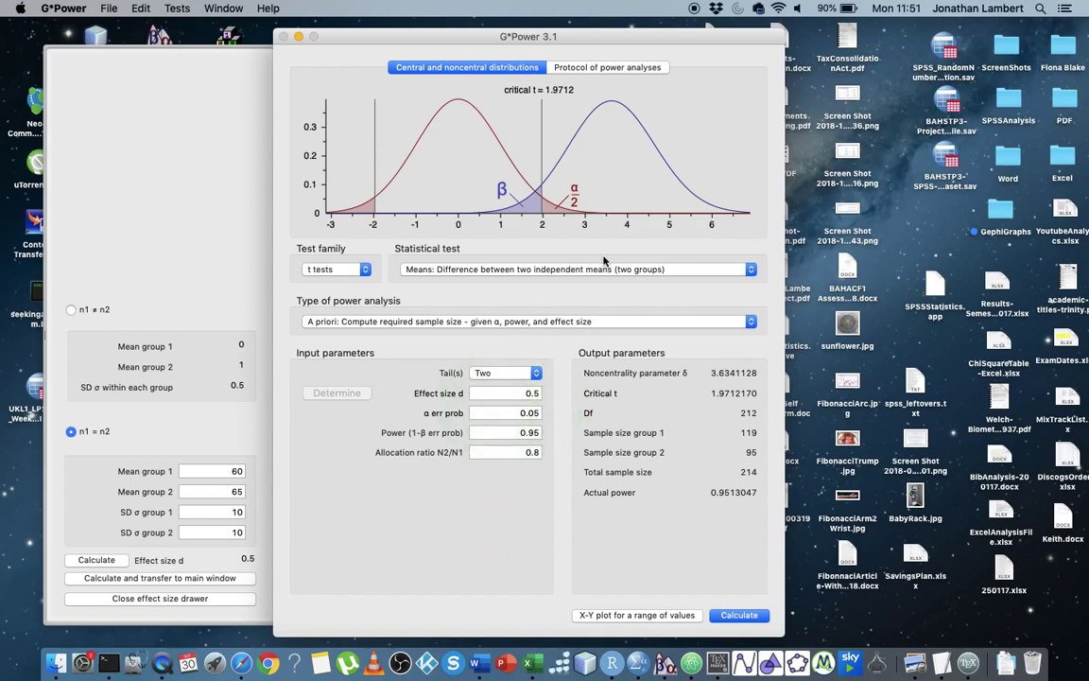
- Switch to the matched-pairs dependent means test, two-tailed, with the effect size drawer hidden
left_click(747, 271)
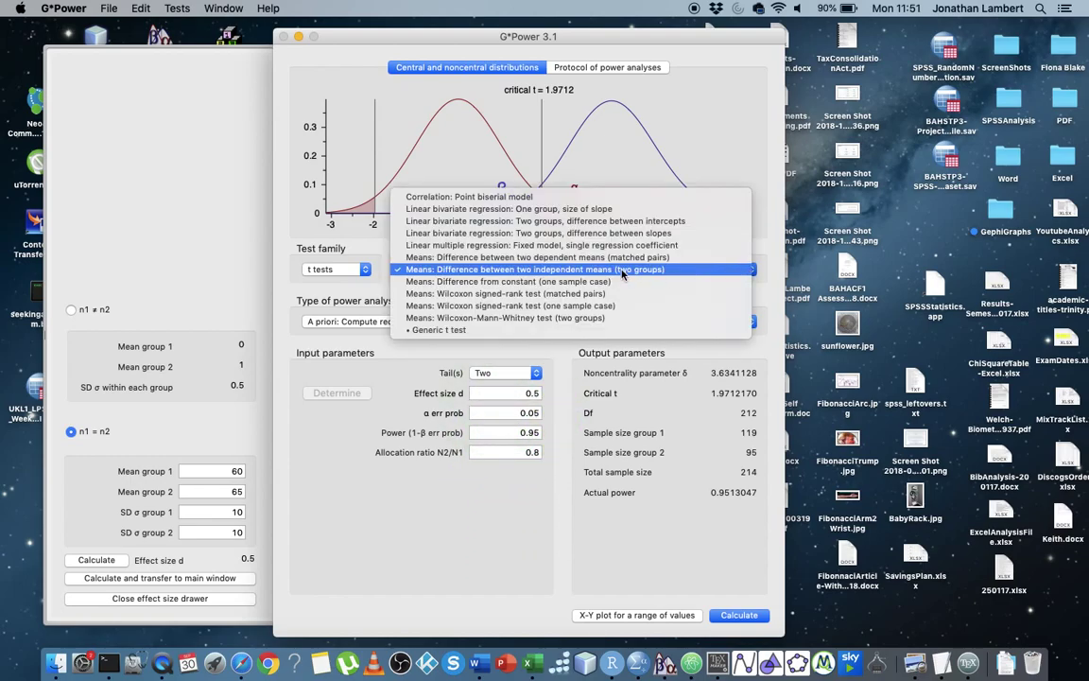
left_click(597, 257)
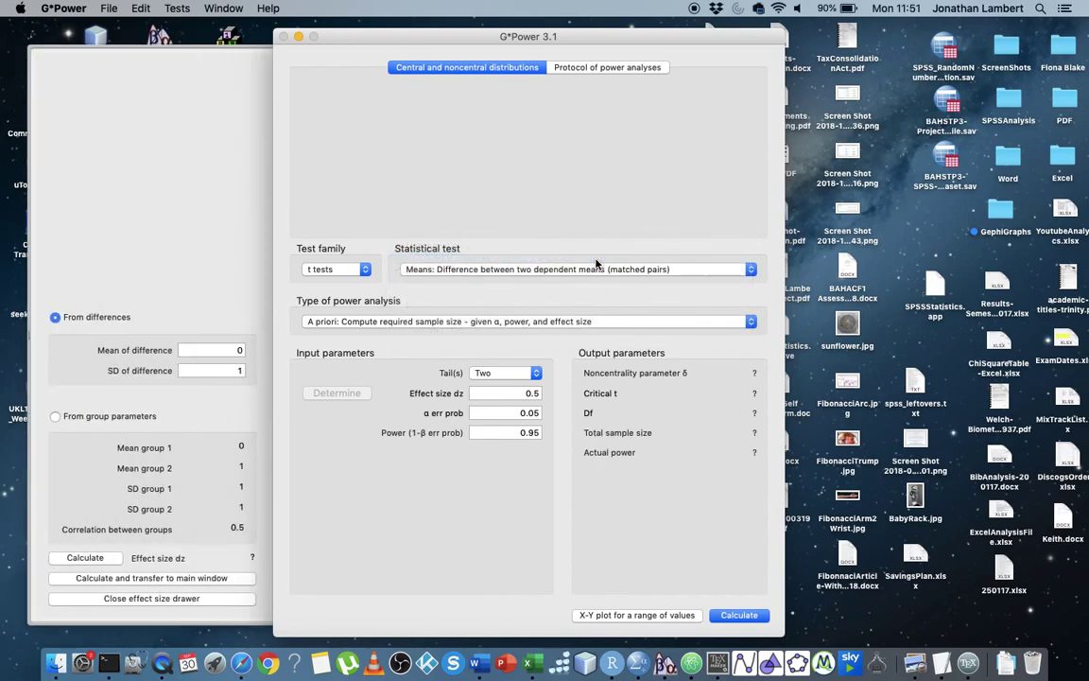
left_click(153, 599)
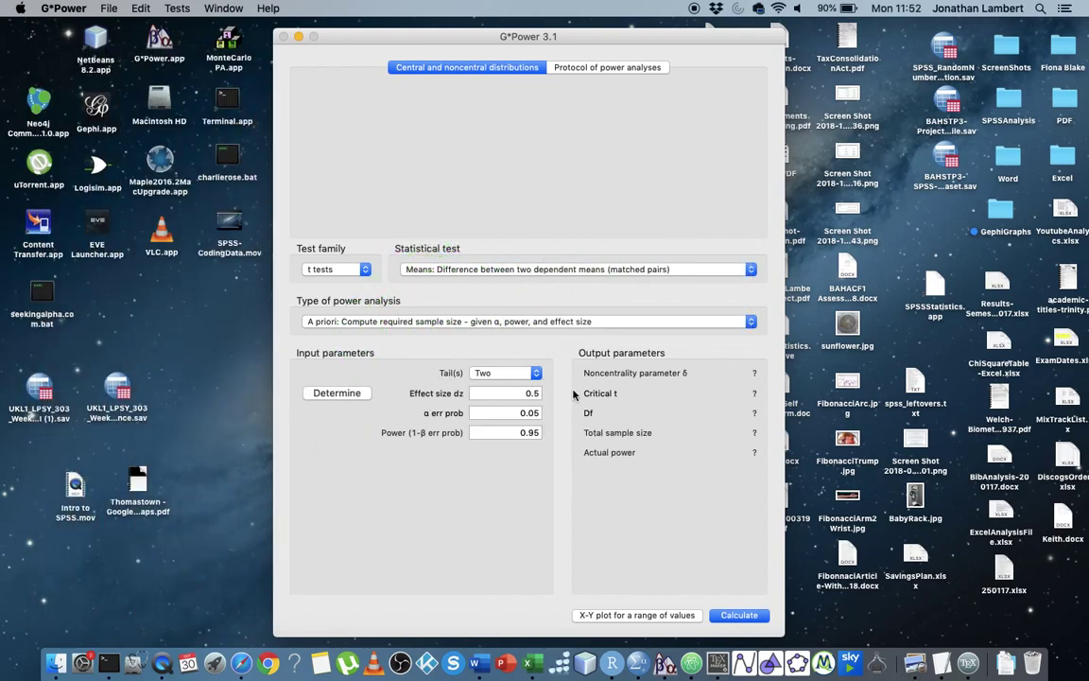
left_click(536, 375)
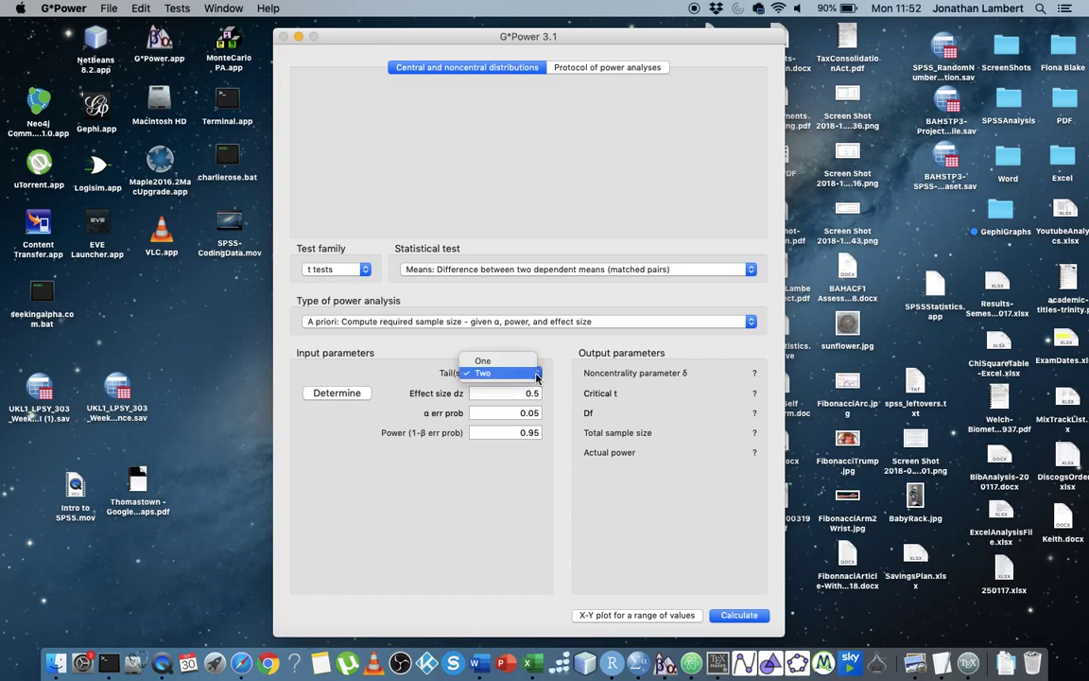
left_click(535, 375)
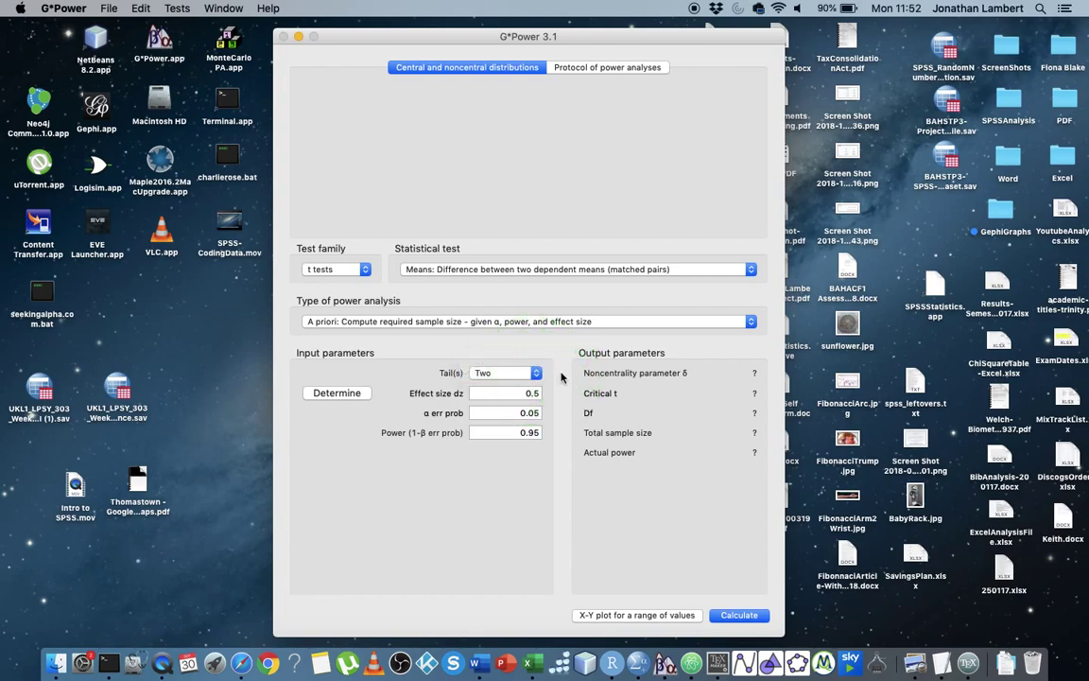
- Set effect size dz to 0.45 and compute the required sample size
left_click(535, 393)
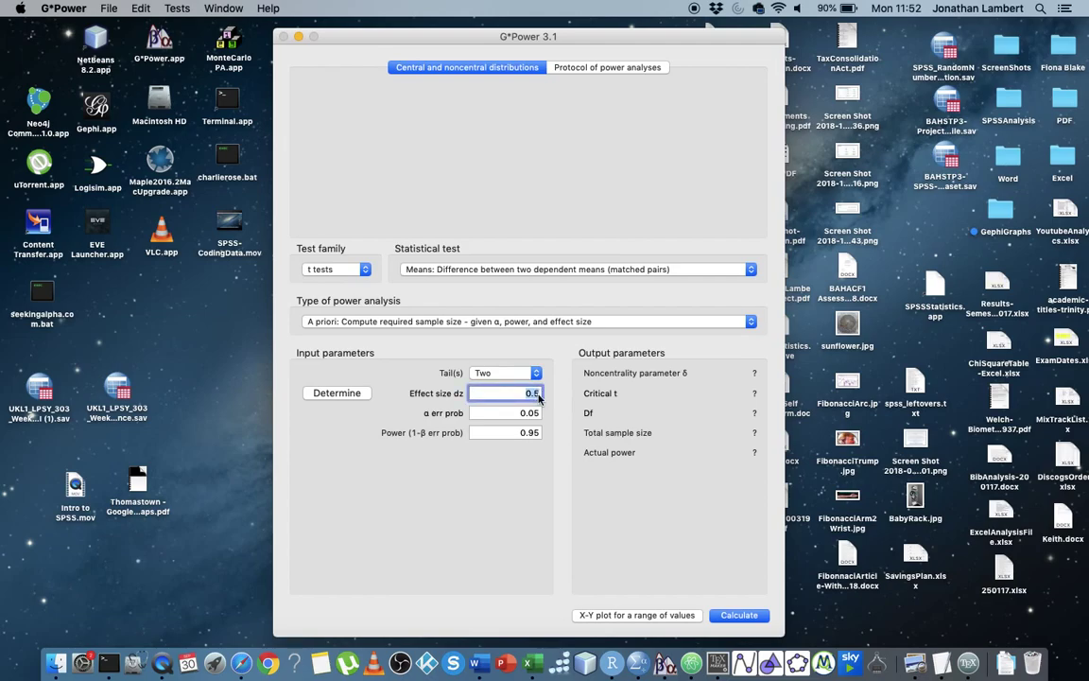
key("BackSpace")
left_click(491, 397)
key("Return")
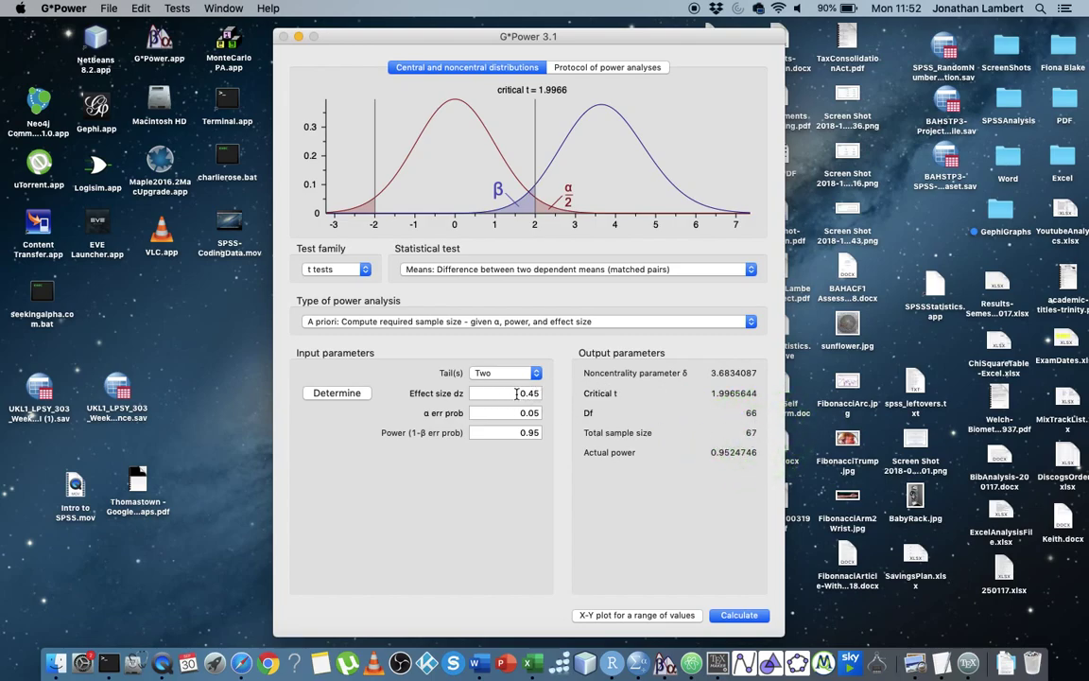
- Review dz 0.45, α 0.05 and power 0.95, and recalculate to confirm 67 pairs
left_click_drag(518, 393, 535, 395)
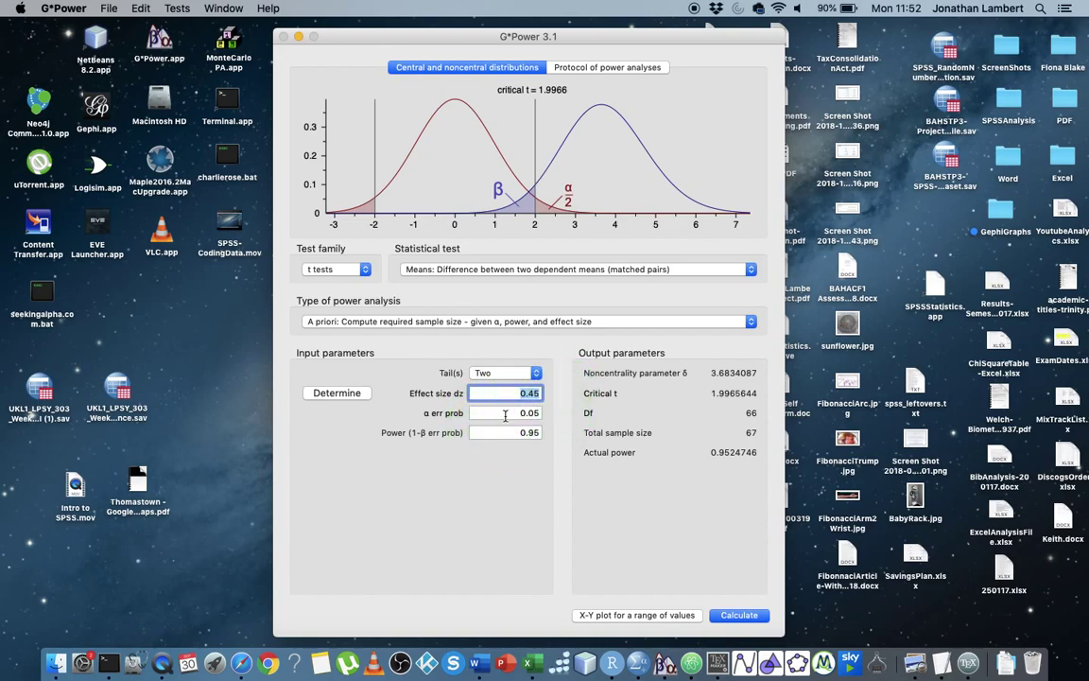
left_click_drag(517, 413, 541, 415)
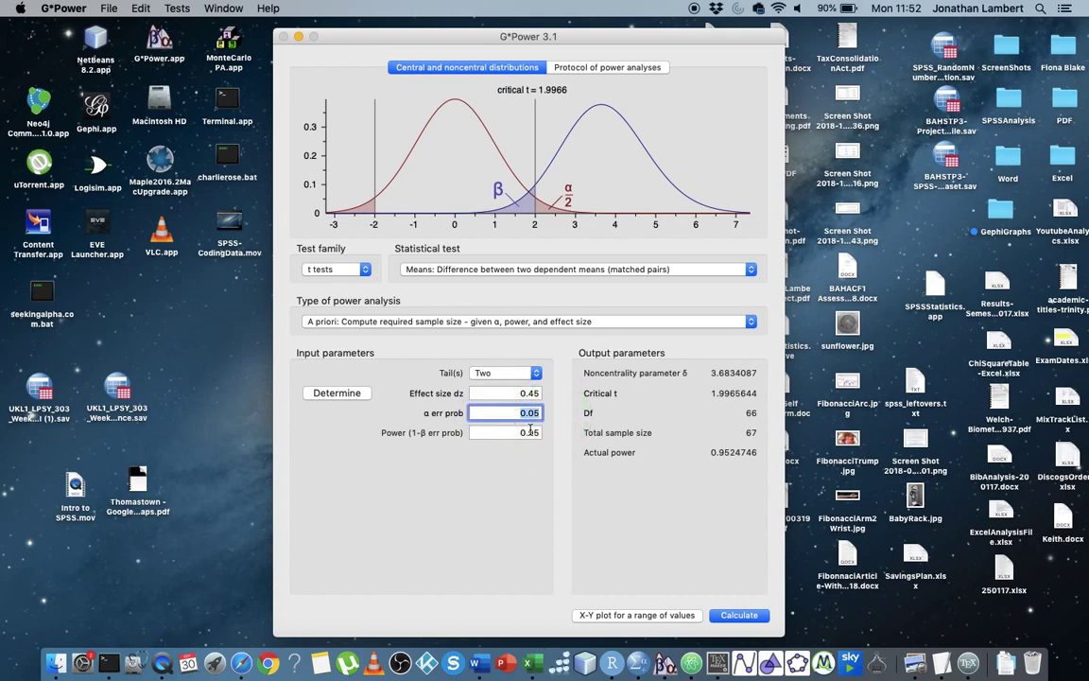
left_click_drag(518, 432, 537, 432)
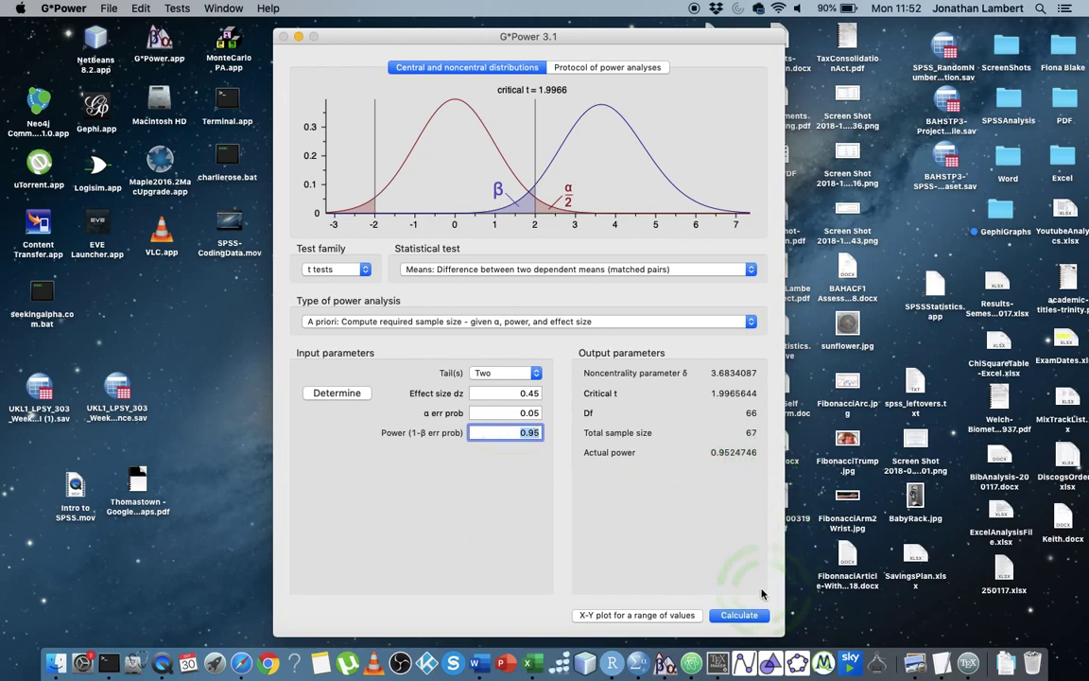
left_click(736, 617)
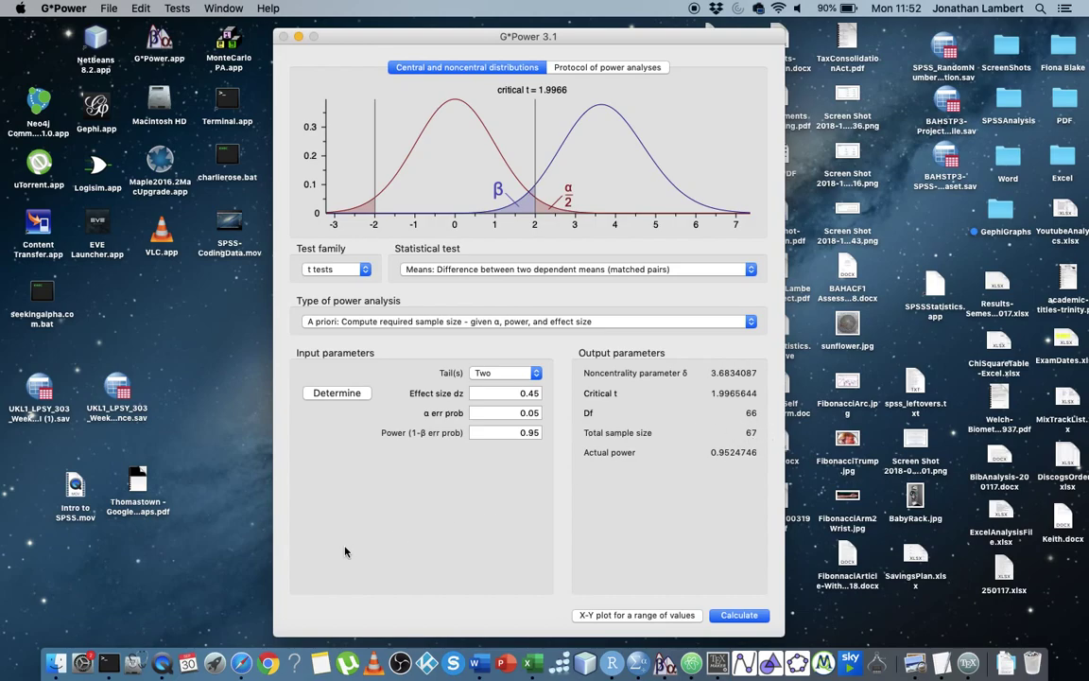
- Bring up QuickTime Player's Dock menu with the Stop Screen Recording option
right_click(163, 665)
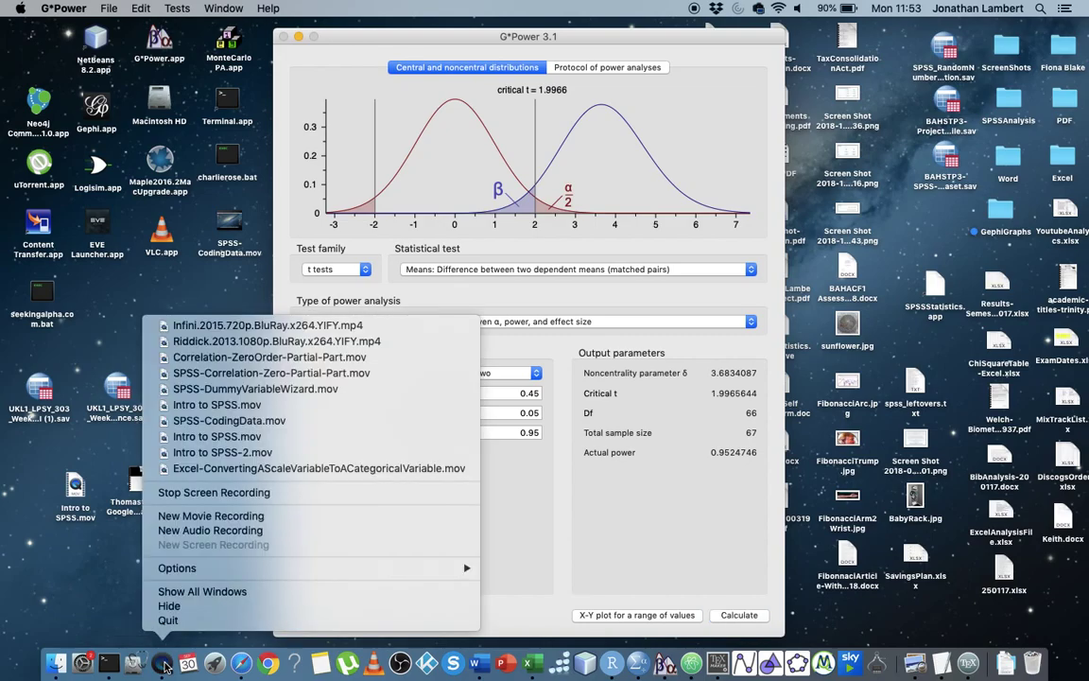